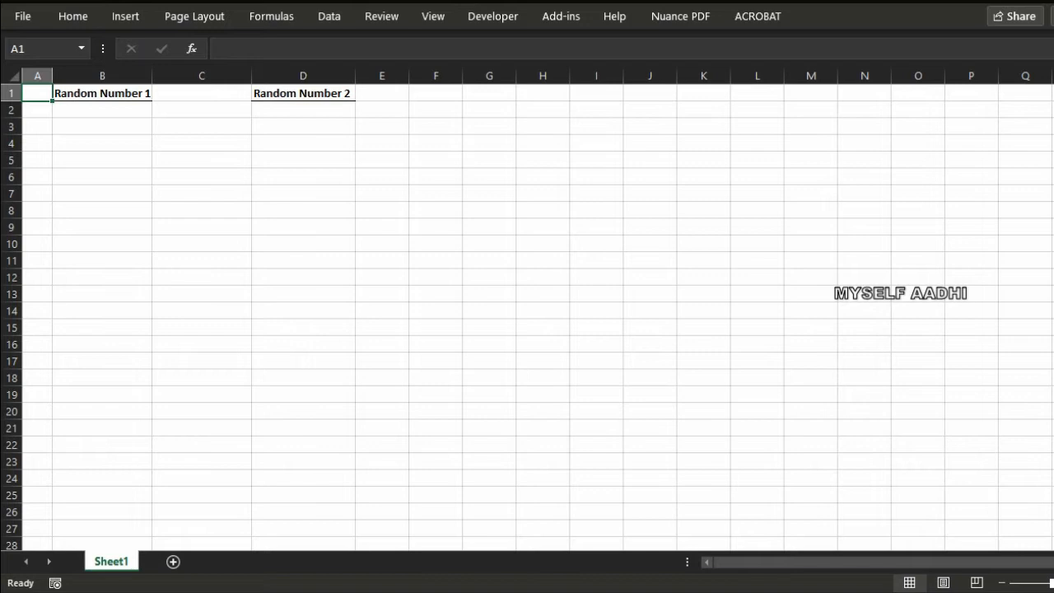
Enter the formula =RAND() in cell B2 under the Random Number 1 heading
{"action": "left_click", "coordinate": [91, 113]}
{"action": "type", "text": "="}
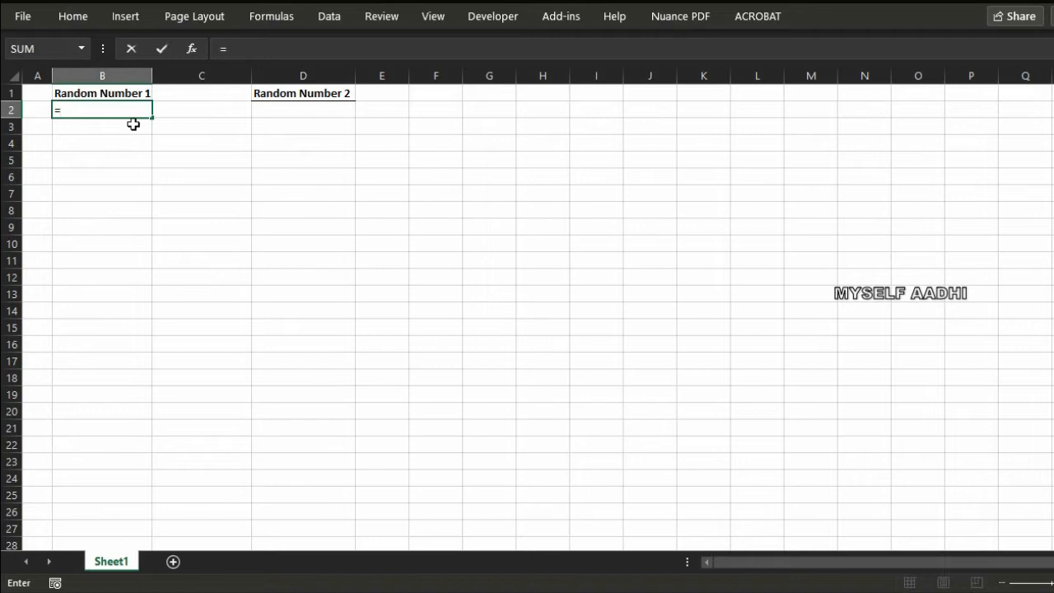
{"action": "type", "text": "Ran"}
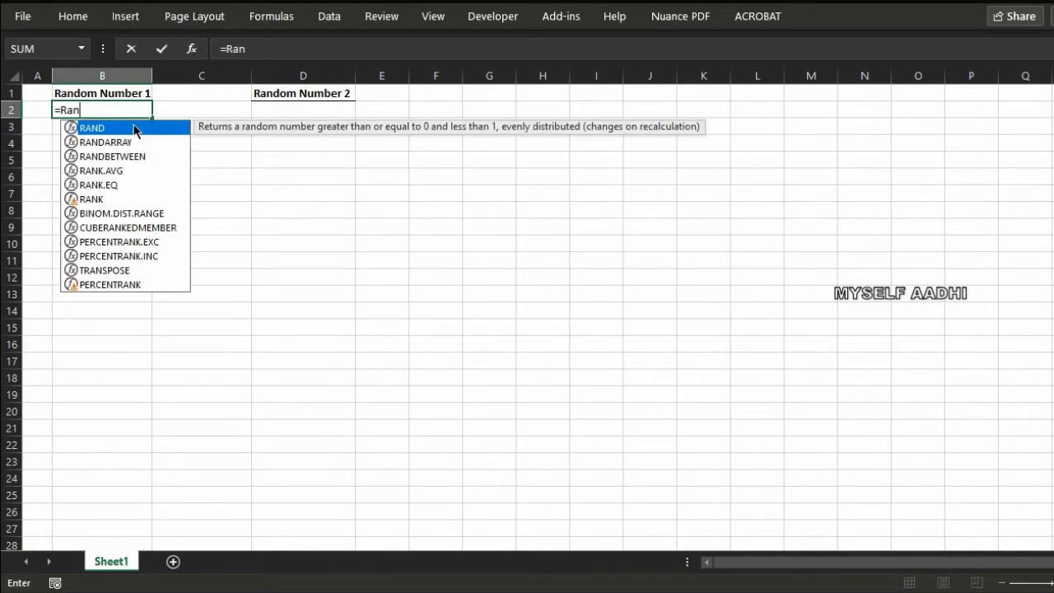
{"action": "double_click", "coordinate": [113, 130]}
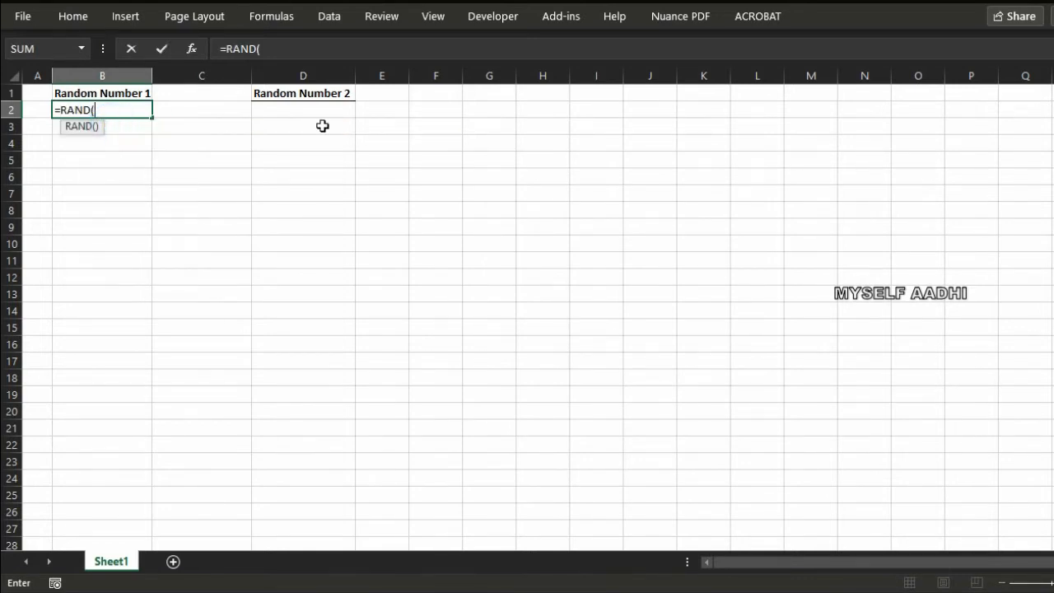
{"action": "type", "text": ")"}
{"action": "key", "text": "Return"}
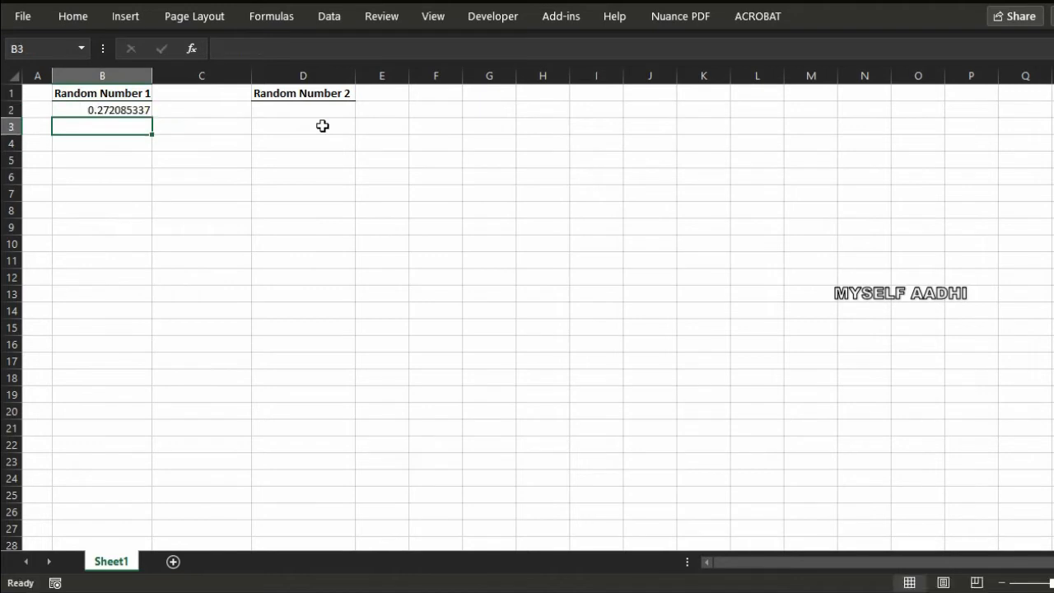
Fill the RAND formula from B2 down through B23, and re-enter B2 unchanged to refresh the random numbers
{"action": "left_click", "coordinate": [105, 110]}
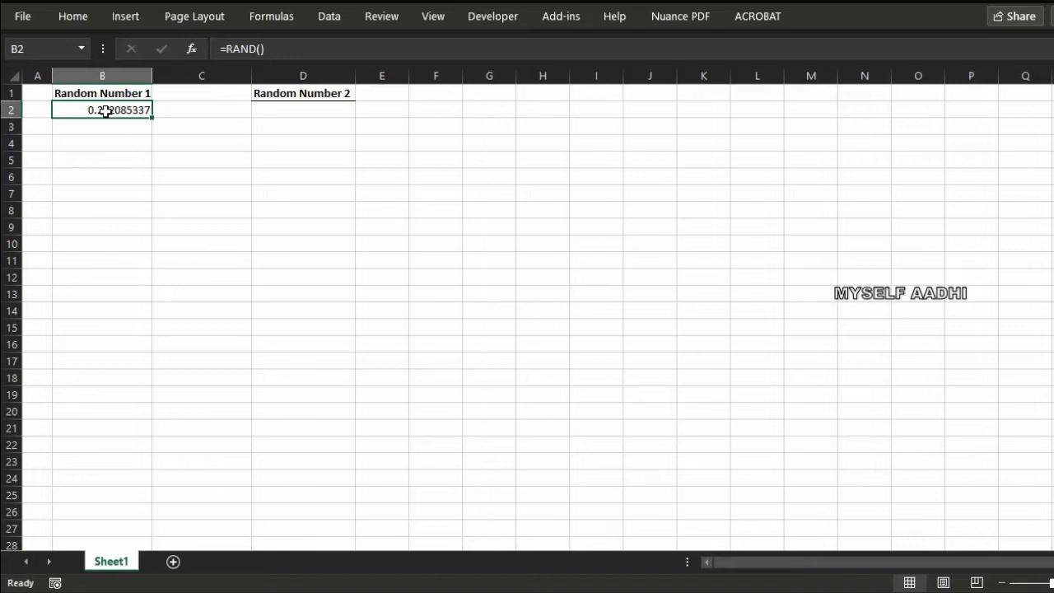
{"action": "left_click_drag", "start_coordinate": [151, 118], "coordinate": [122, 478]}
{"action": "left_click", "coordinate": [119, 110]}
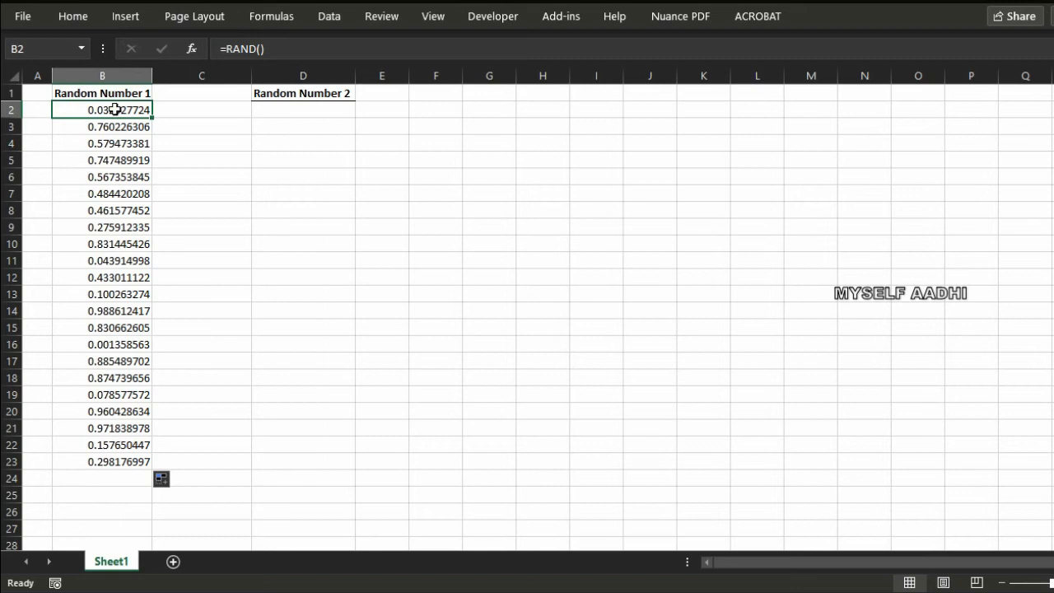
{"action": "left_click", "coordinate": [119, 143]}
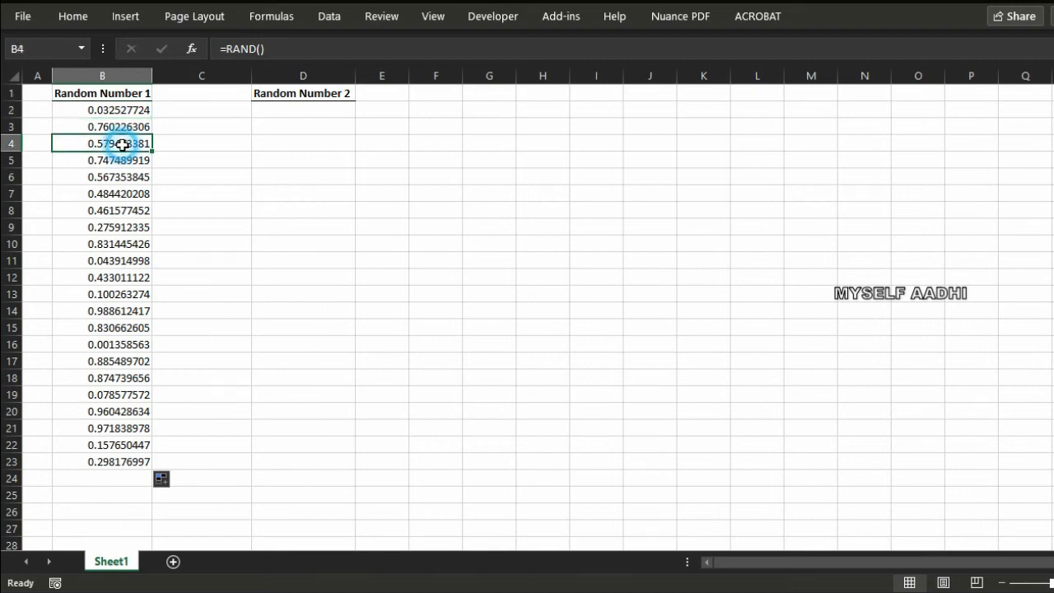
{"action": "double_click", "coordinate": [128, 111]}
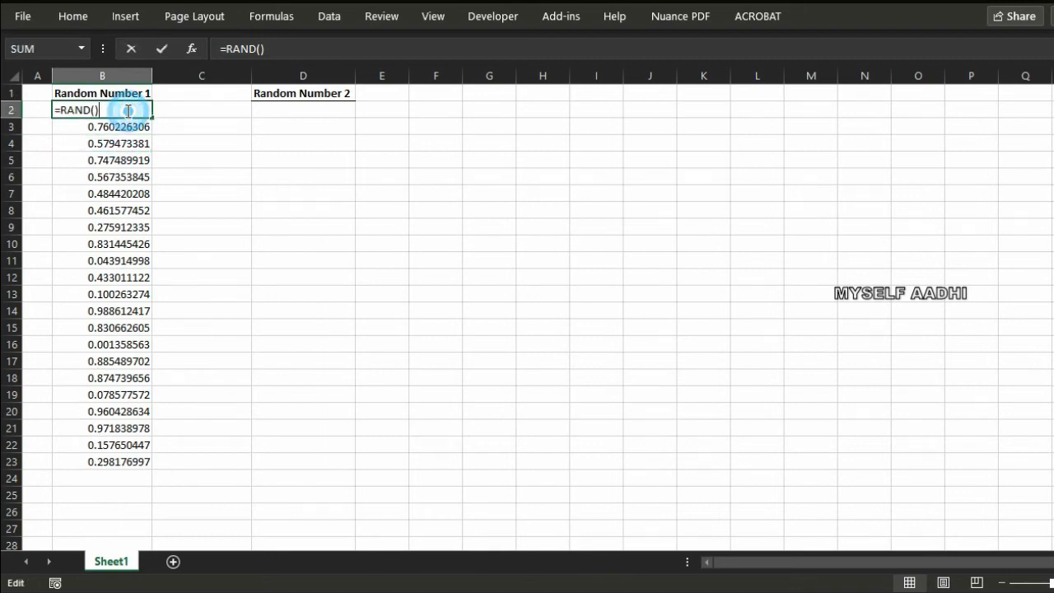
{"action": "left_click", "coordinate": [113, 126]}
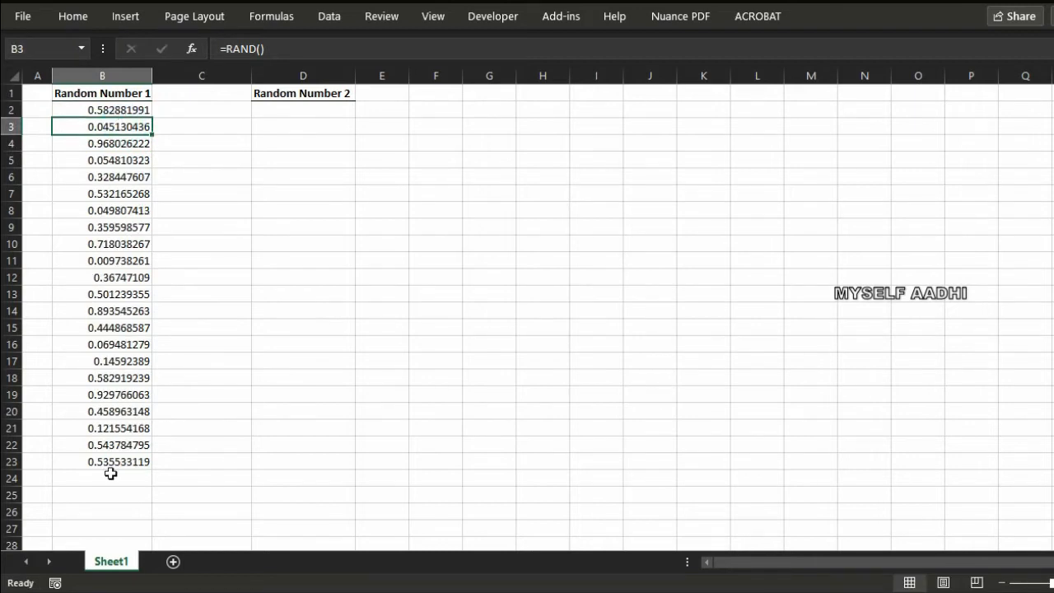
Format the random numbers in B2:B23 as Percentage with 2 decimal places
{"action": "left_click_drag", "start_coordinate": [92, 111], "coordinate": [112, 461]}
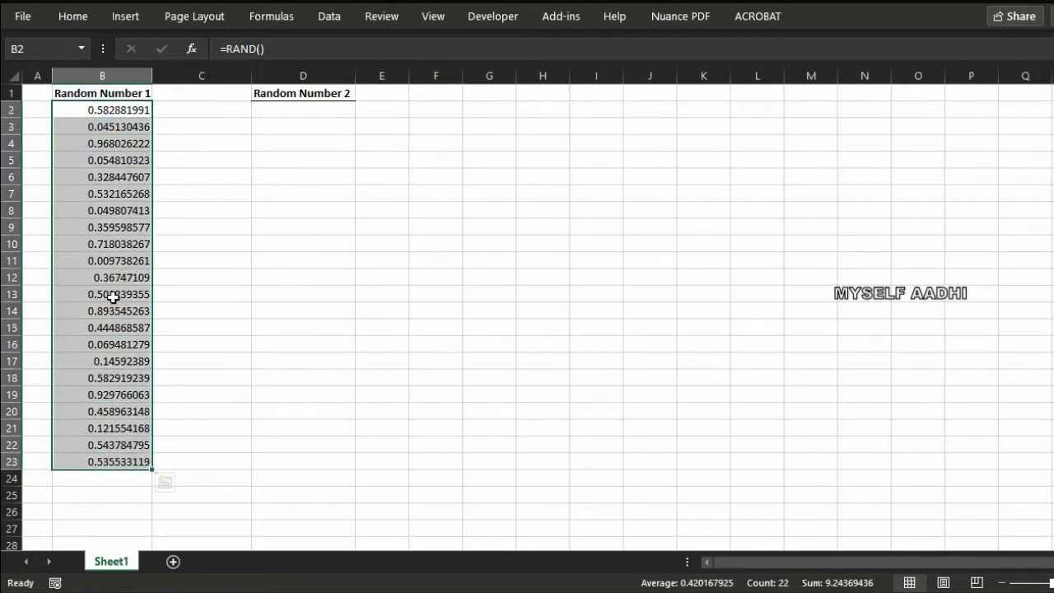
{"action": "right_click", "coordinate": [113, 297]}
{"action": "left_click", "coordinate": [177, 505]}
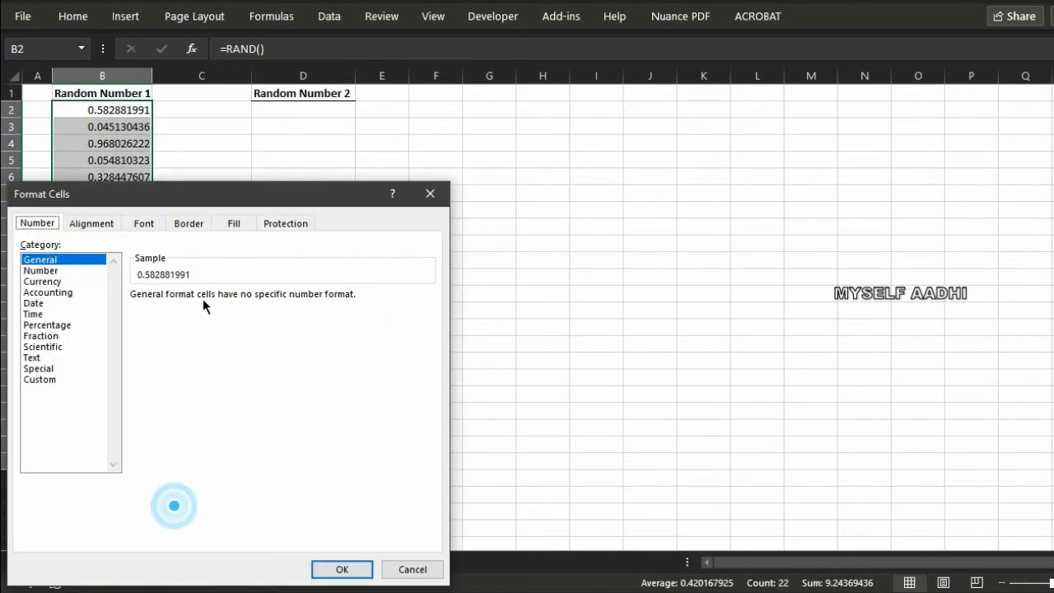
{"action": "left_click", "coordinate": [69, 327]}
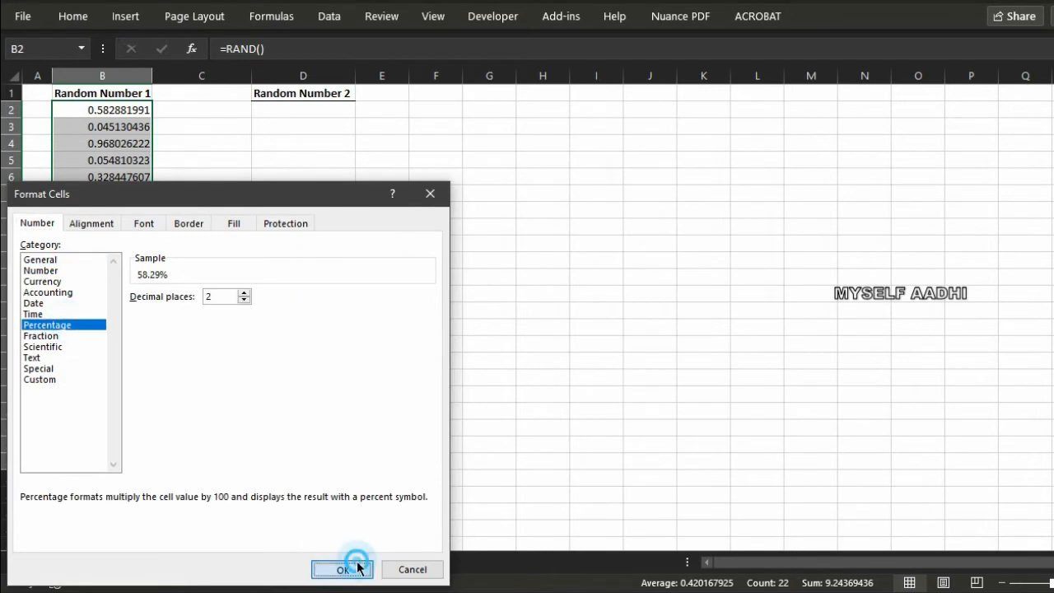
{"action": "left_click", "coordinate": [356, 568]}
{"action": "left_click", "coordinate": [101, 163]}
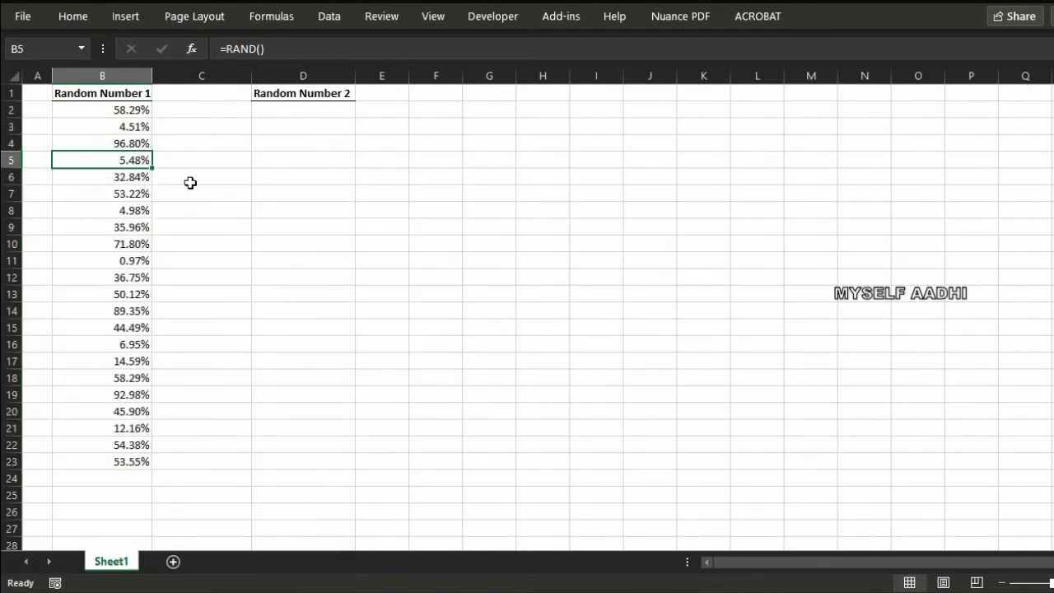
Re-enter several RAND formulas in column B unchanged to examine how the percentages recalculate
{"action": "double_click", "coordinate": [123, 111]}
{"action": "left_click", "coordinate": [175, 126]}
{"action": "double_click", "coordinate": [131, 127]}
{"action": "left_click", "coordinate": [186, 149]}
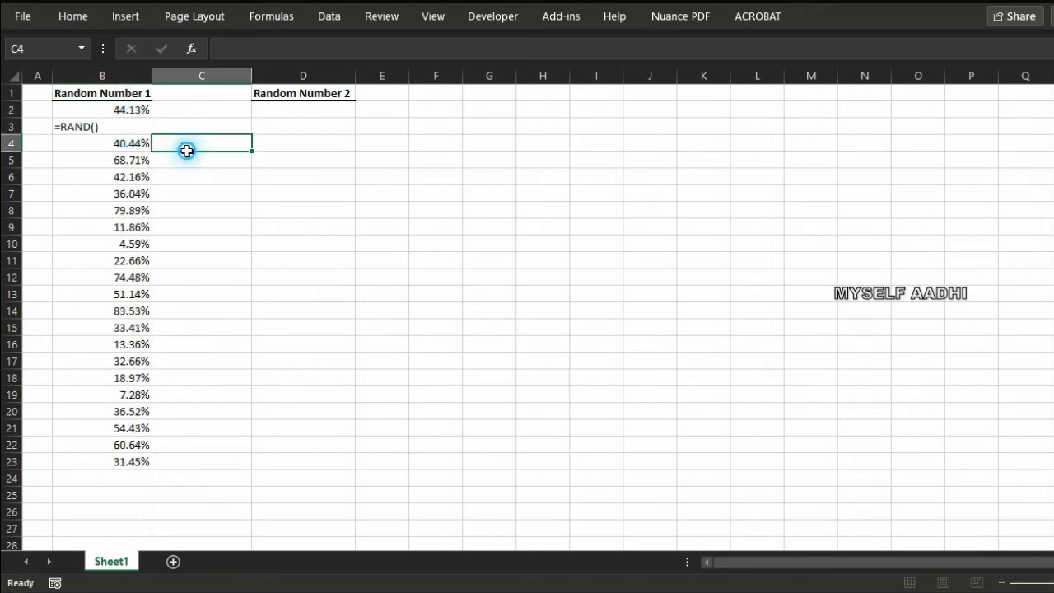
{"action": "double_click", "coordinate": [130, 183]}
{"action": "double_click", "coordinate": [136, 206]}
{"action": "left_click", "coordinate": [214, 195]}
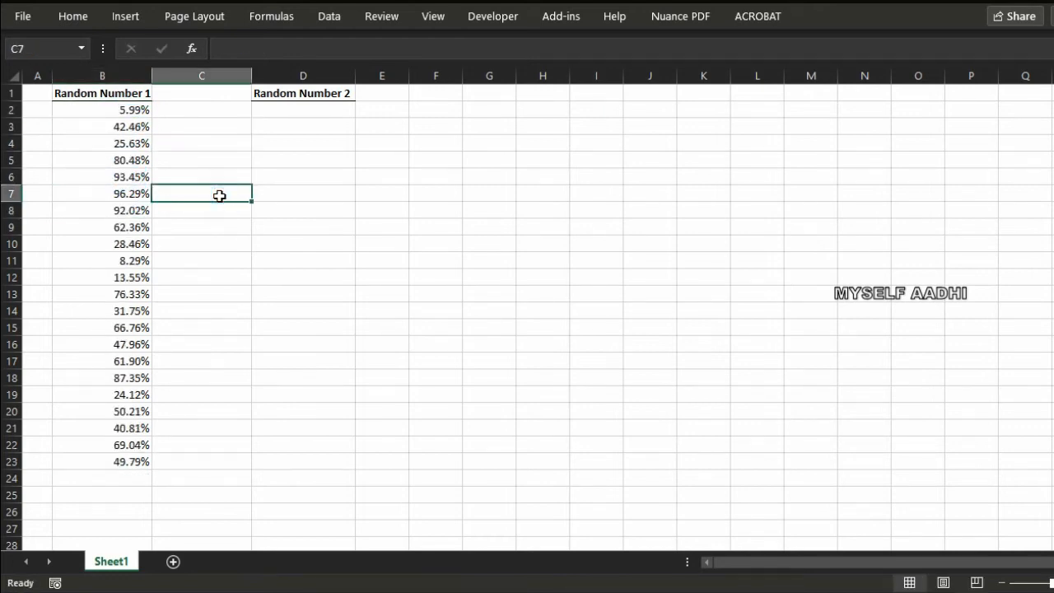
{"action": "double_click", "coordinate": [122, 159]}
{"action": "left_click", "coordinate": [189, 195]}
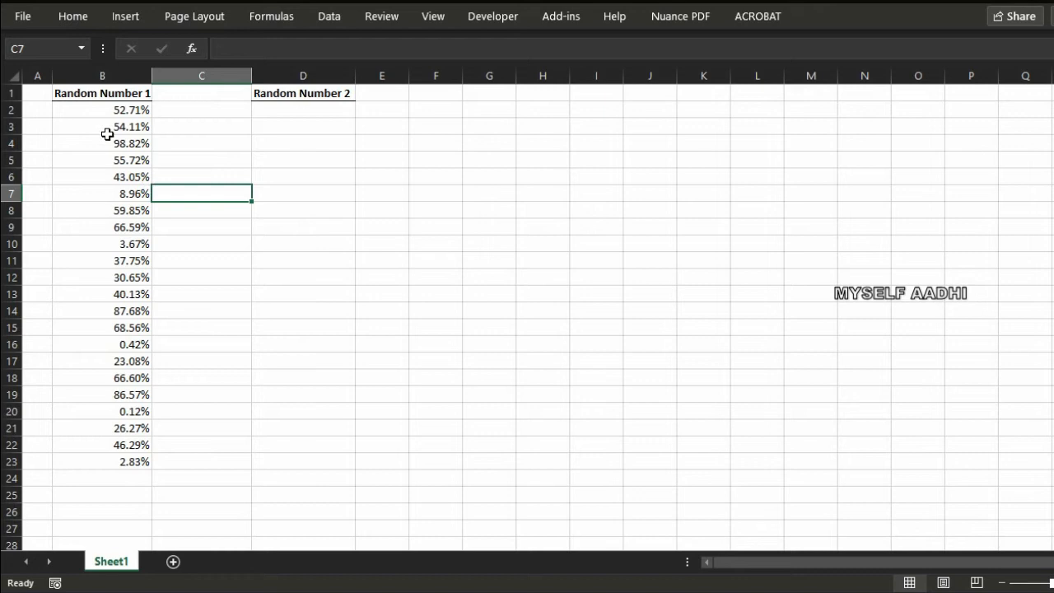
Enter the formula =RANDBETWEEN(100,500) in cell D2 under the Random Number 2 heading
{"action": "left_click", "coordinate": [295, 110]}
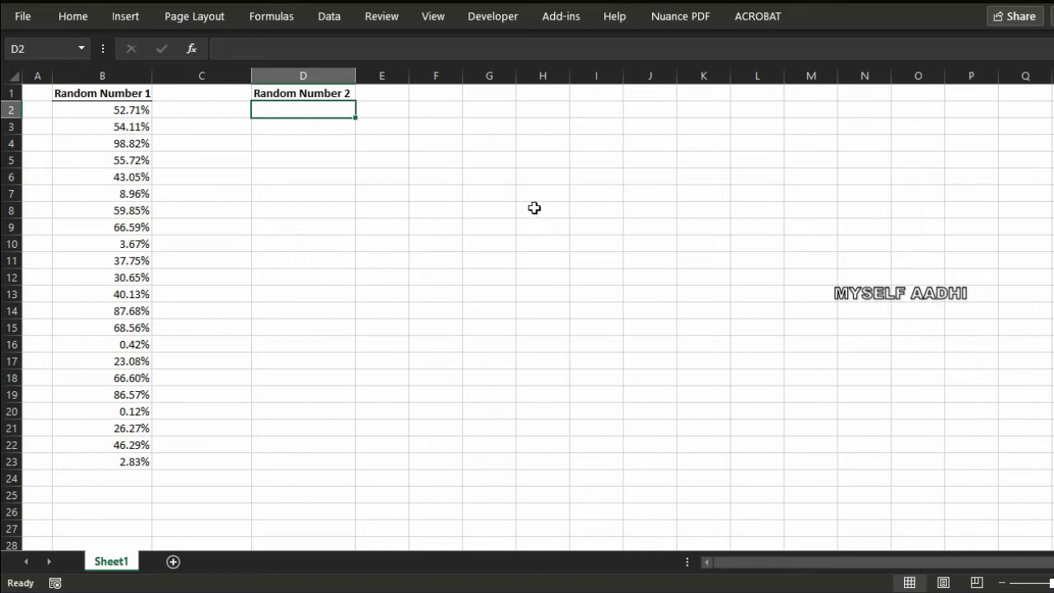
{"action": "type", "text": "=Ran"}
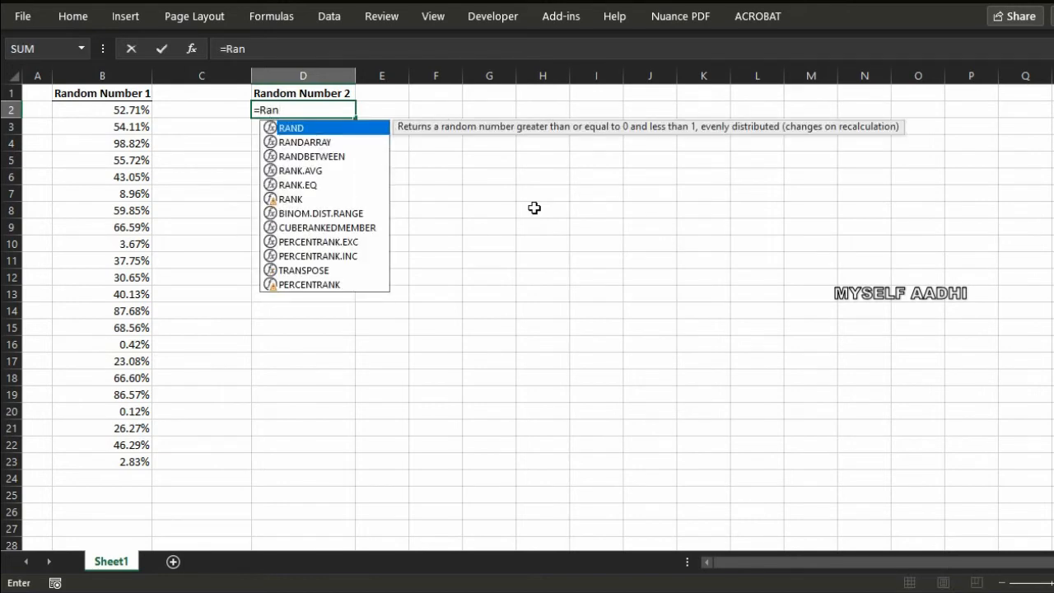
{"action": "type", "text": "d"}
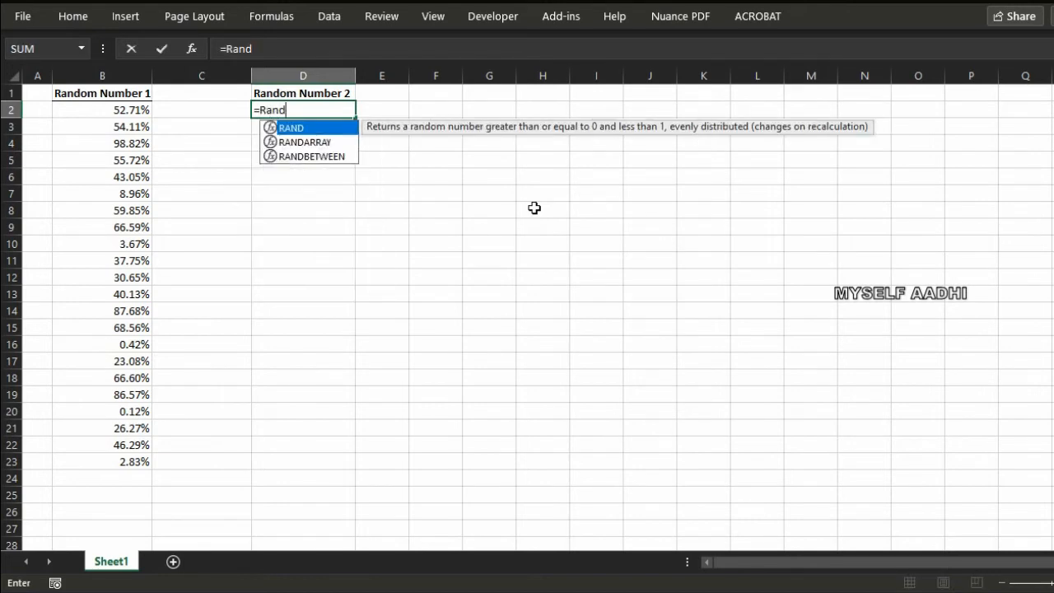
{"action": "double_click", "coordinate": [336, 155]}
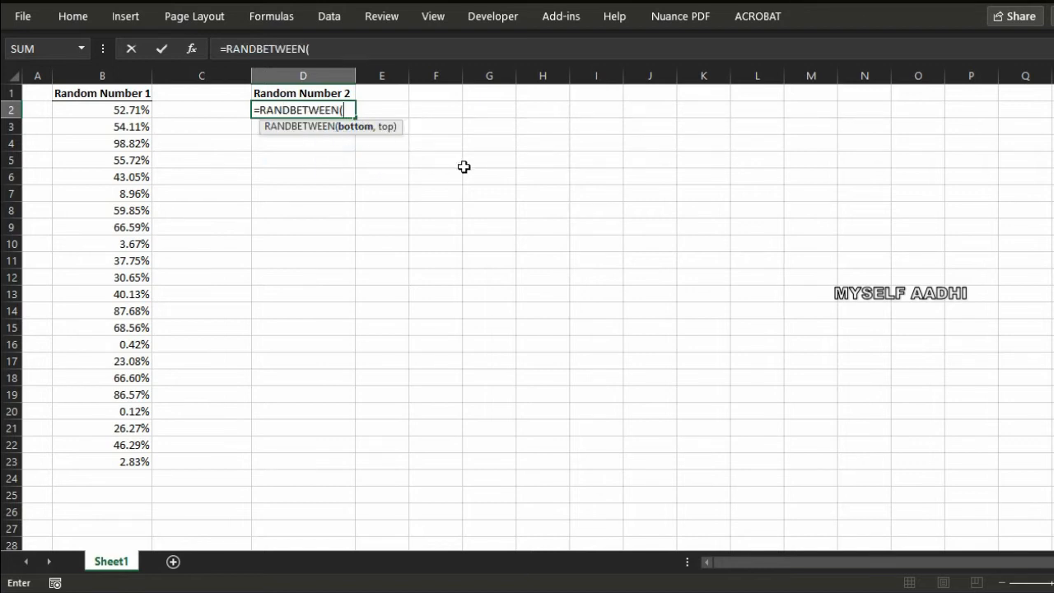
{"action": "type", "text": "100,500"}
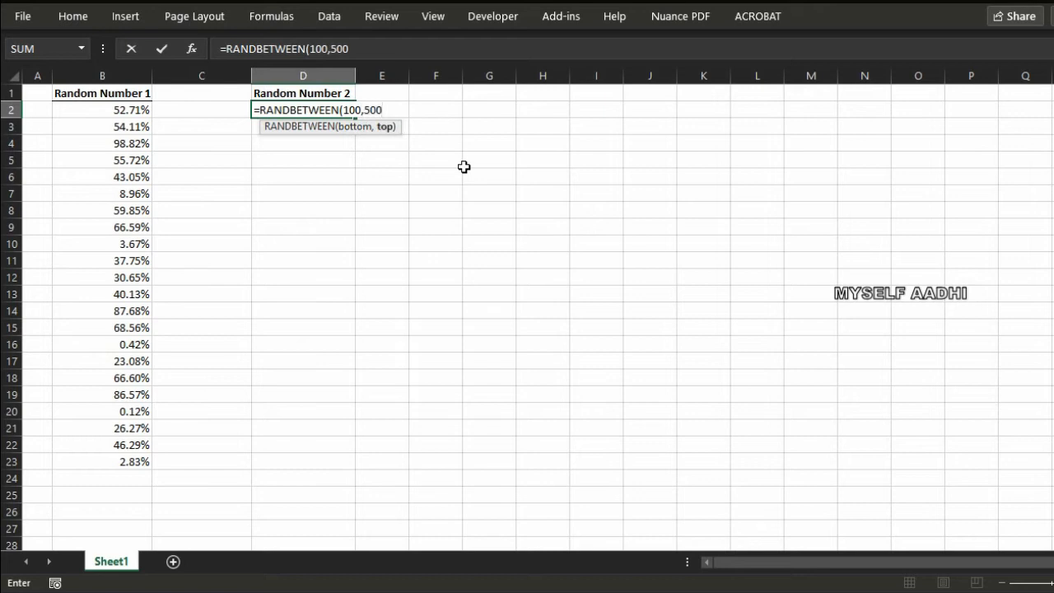
{"action": "type", "text": ")"}
{"action": "key", "text": "Return"}
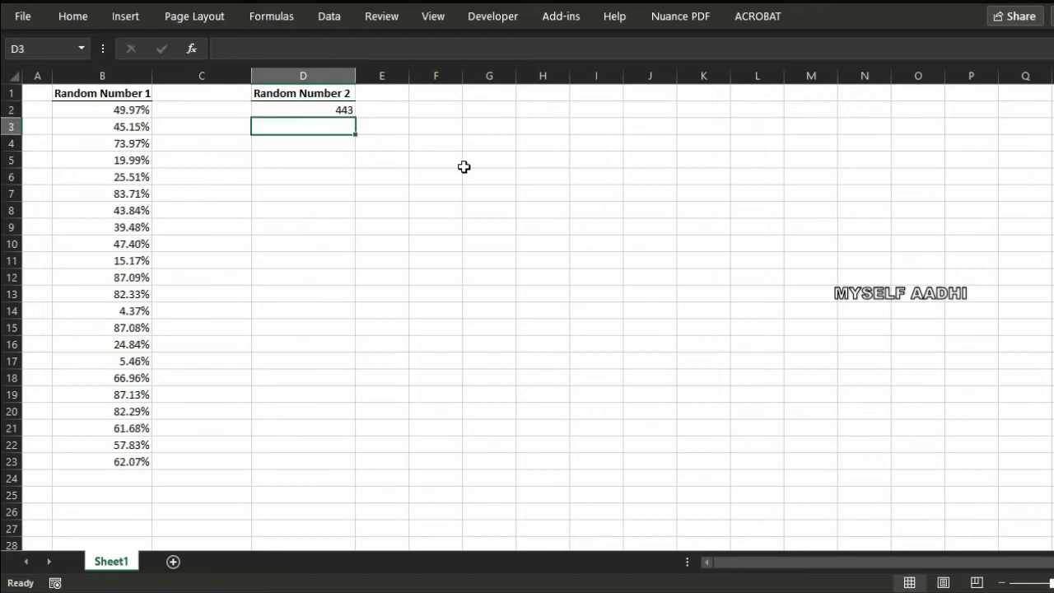
Fill the RANDBETWEEN formula from D2 down through D23
{"action": "left_click", "coordinate": [274, 104]}
{"action": "left_click_drag", "start_coordinate": [350, 118], "coordinate": [333, 466]}
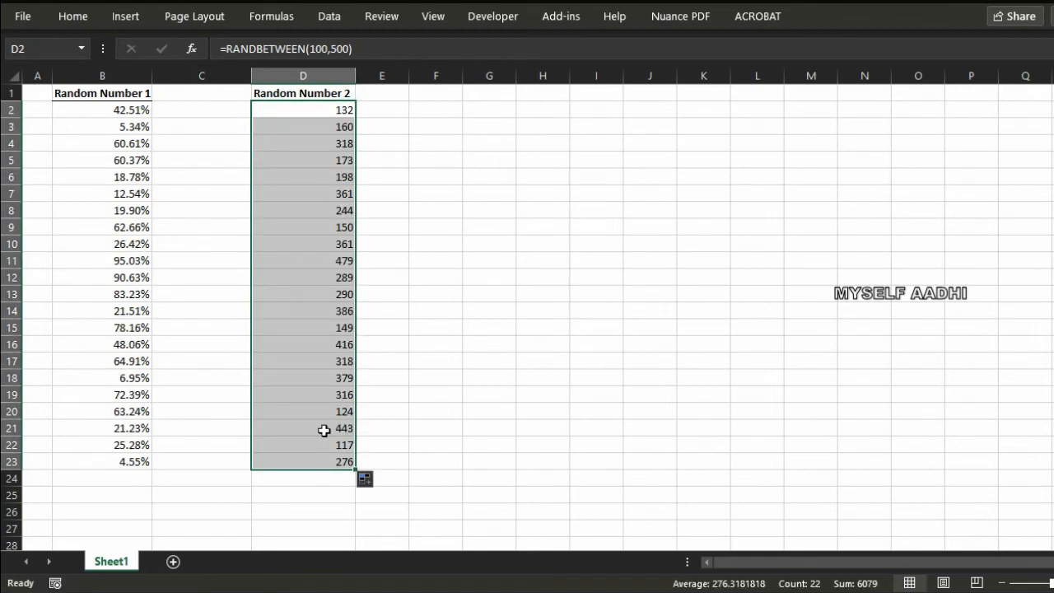
{"action": "left_click", "coordinate": [310, 159]}
Re-enter several RANDBETWEEN formulas in column D unchanged to examine how both random number columns recalculate
{"action": "double_click", "coordinate": [340, 294]}
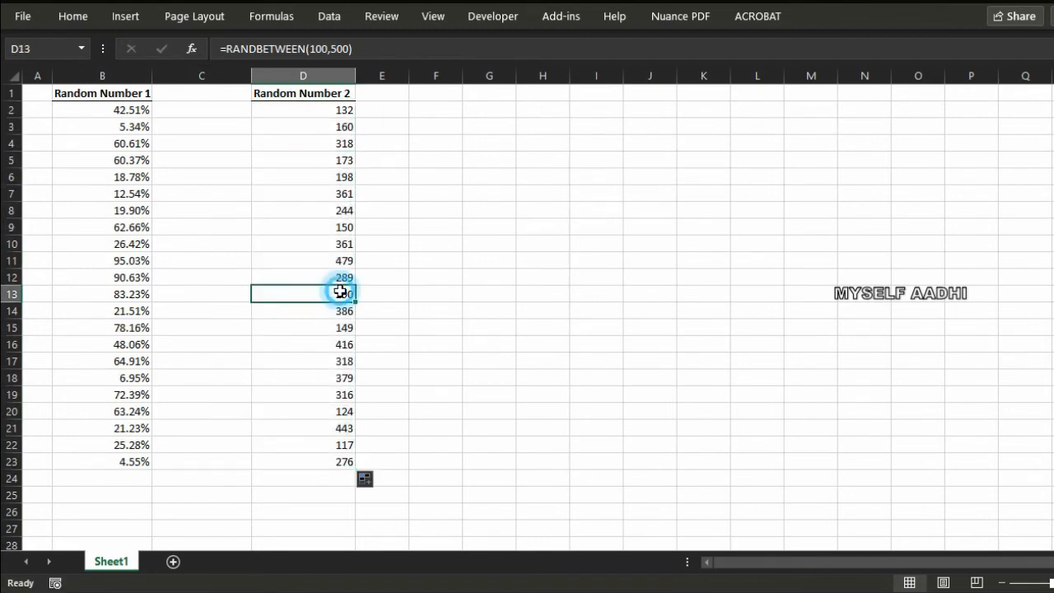
{"action": "left_click", "coordinate": [447, 205]}
{"action": "left_click", "coordinate": [317, 207]}
{"action": "double_click", "coordinate": [320, 210]}
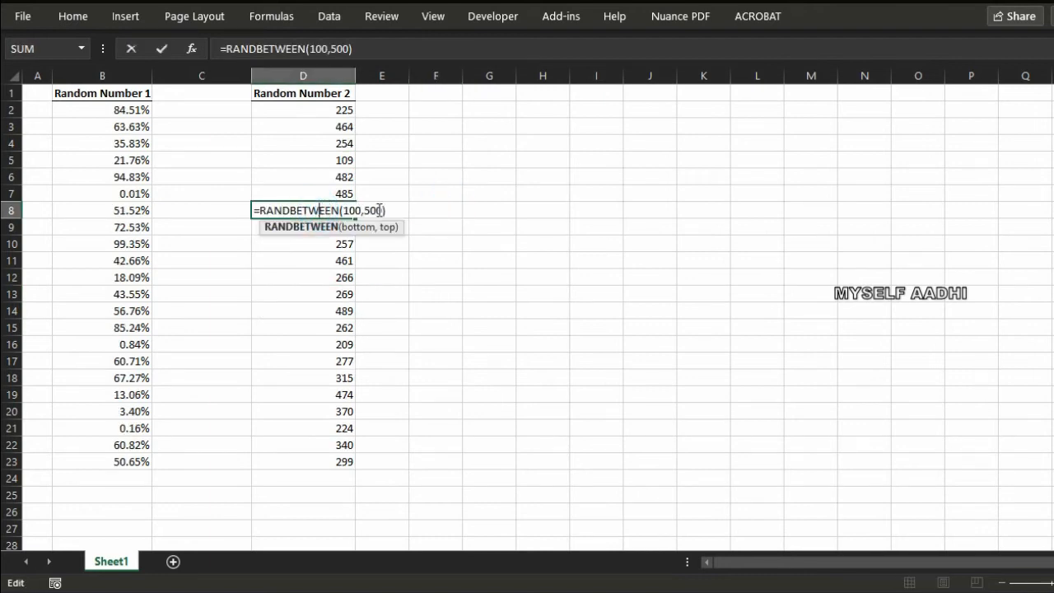
{"action": "left_click", "coordinate": [329, 159]}
{"action": "left_click", "coordinate": [332, 277]}
{"action": "key", "text": "ctrl+Down"}
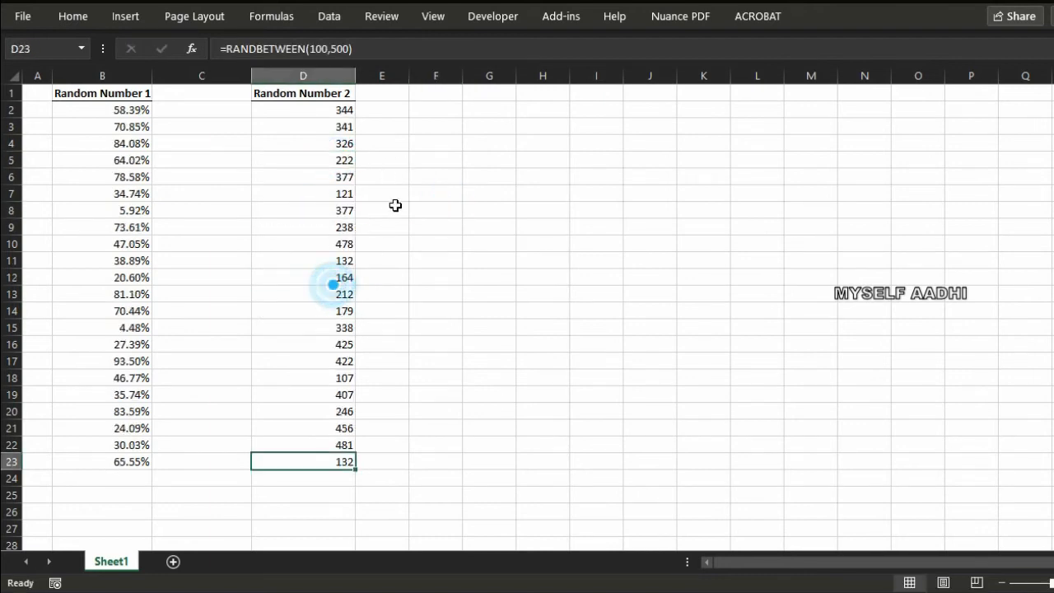
{"action": "left_click", "coordinate": [278, 209]}
{"action": "double_click", "coordinate": [278, 208]}
{"action": "left_click", "coordinate": [435, 160]}
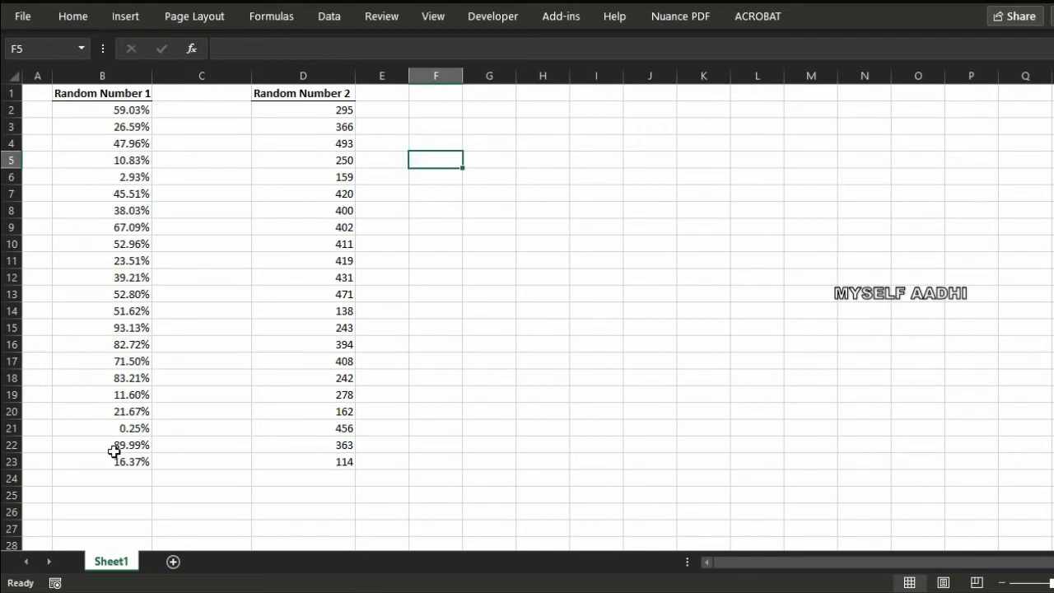
{"action": "double_click", "coordinate": [313, 227]}
{"action": "left_click", "coordinate": [436, 174]}
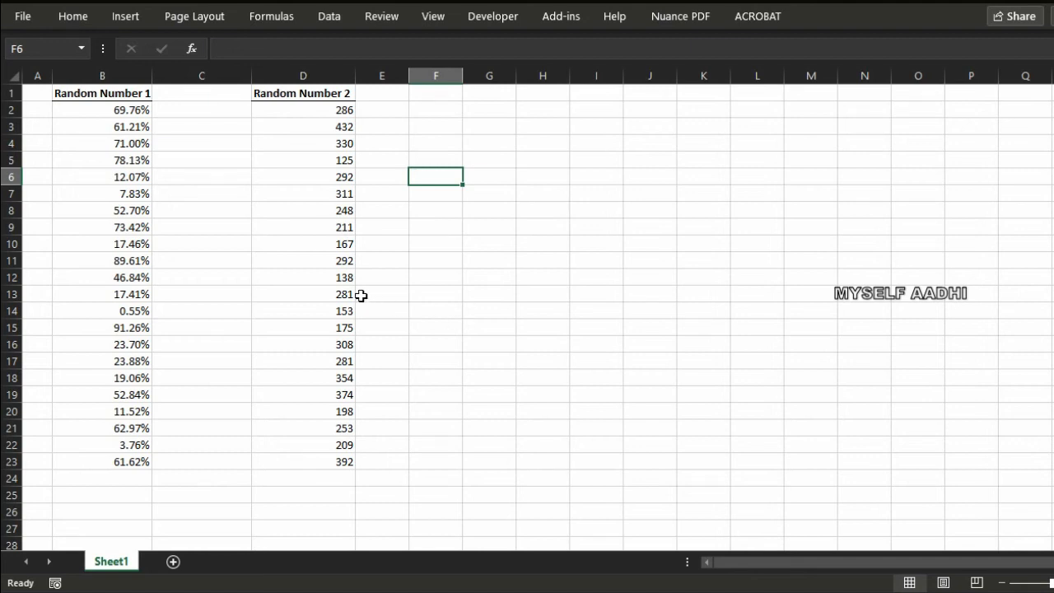
Copy the range B1:D23 and paste it as values only starting at cell F1
{"action": "left_click_drag", "start_coordinate": [107, 93], "coordinate": [317, 466]}
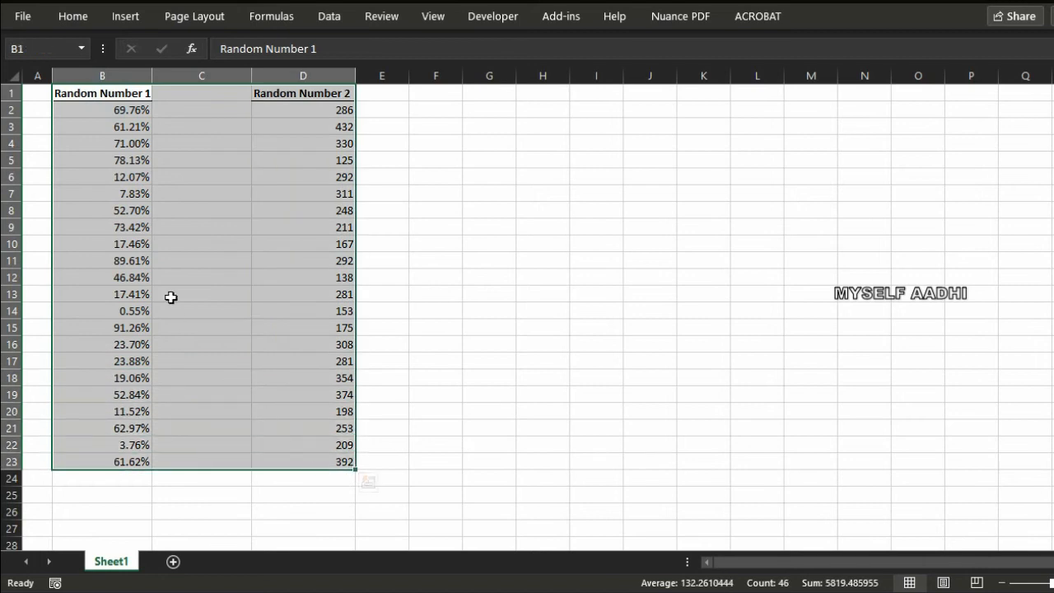
{"action": "right_click", "coordinate": [169, 190]}
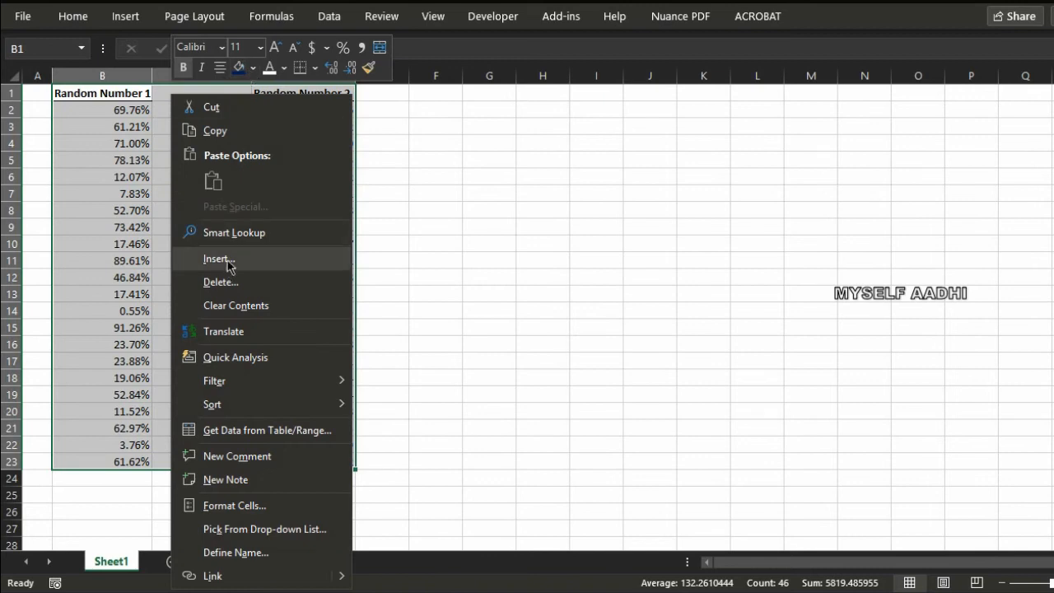
{"action": "left_click", "coordinate": [216, 130]}
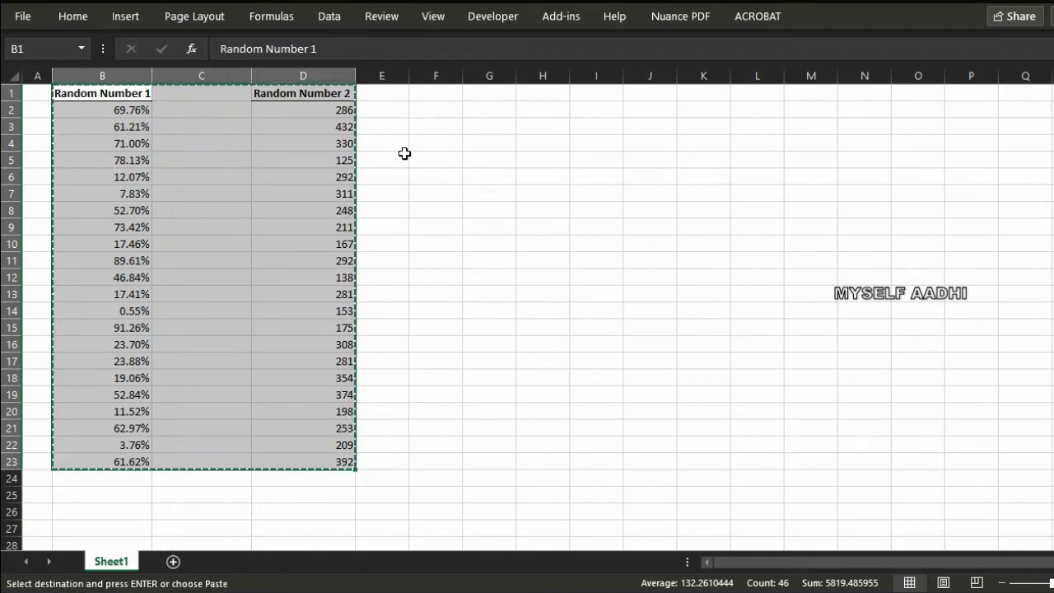
{"action": "left_click", "coordinate": [433, 97]}
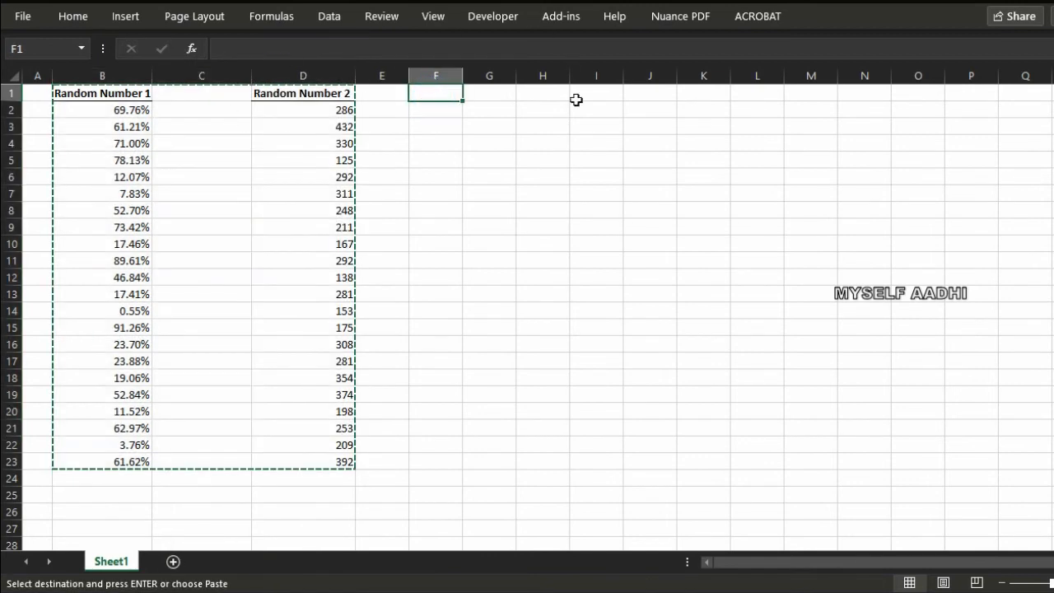
{"action": "right_click", "coordinate": [442, 96]}
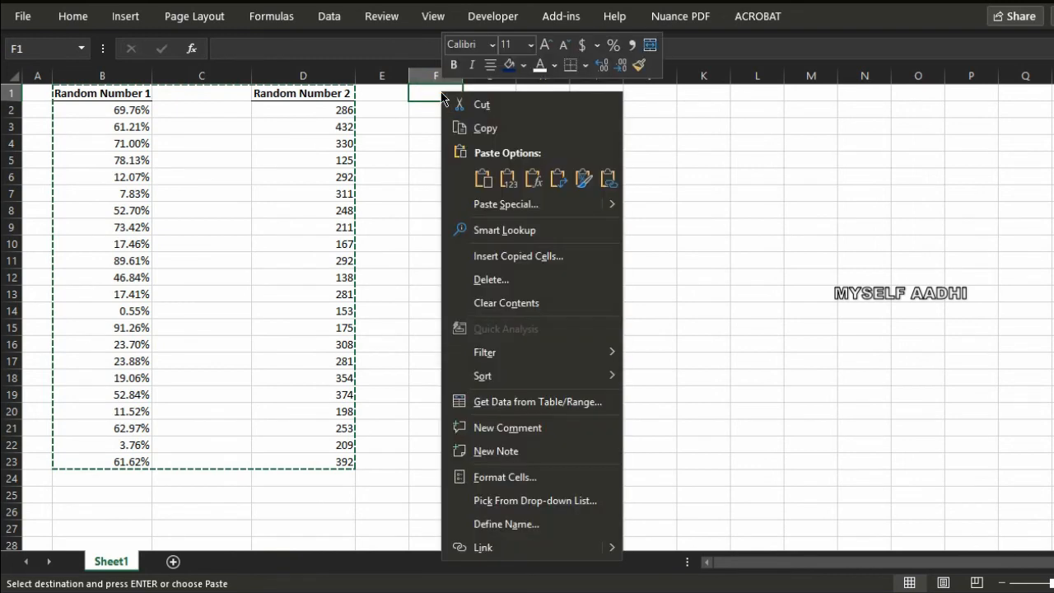
{"action": "left_click", "coordinate": [505, 177]}
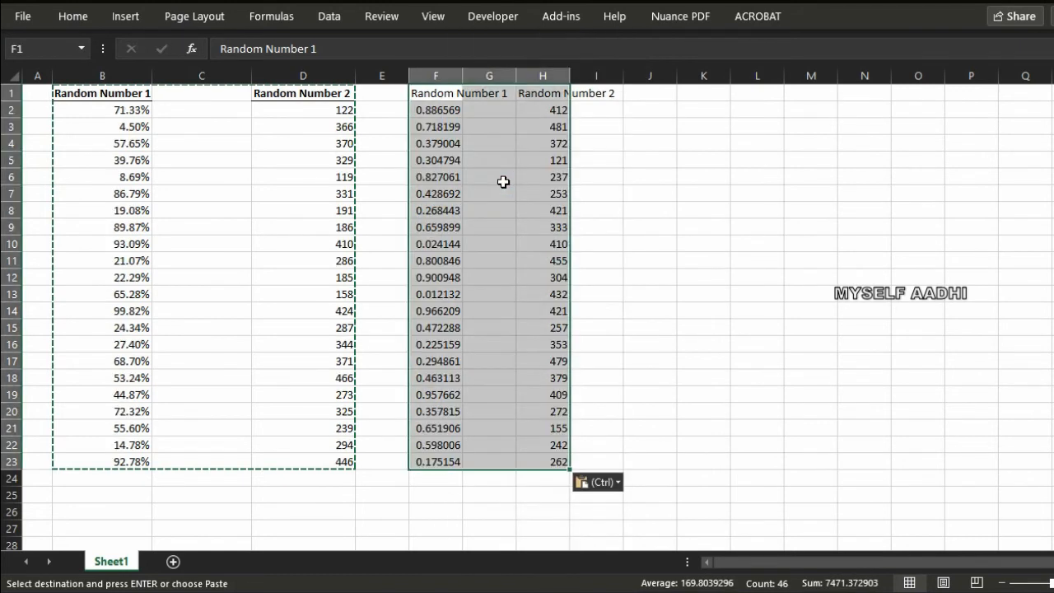
Inspect several pasted cells in columns F and H to check whether they contain fixed values or formulas
{"action": "left_click", "coordinate": [445, 129]}
{"action": "left_click", "coordinate": [437, 109]}
{"action": "left_click", "coordinate": [545, 124]}
{"action": "left_click", "coordinate": [416, 172]}
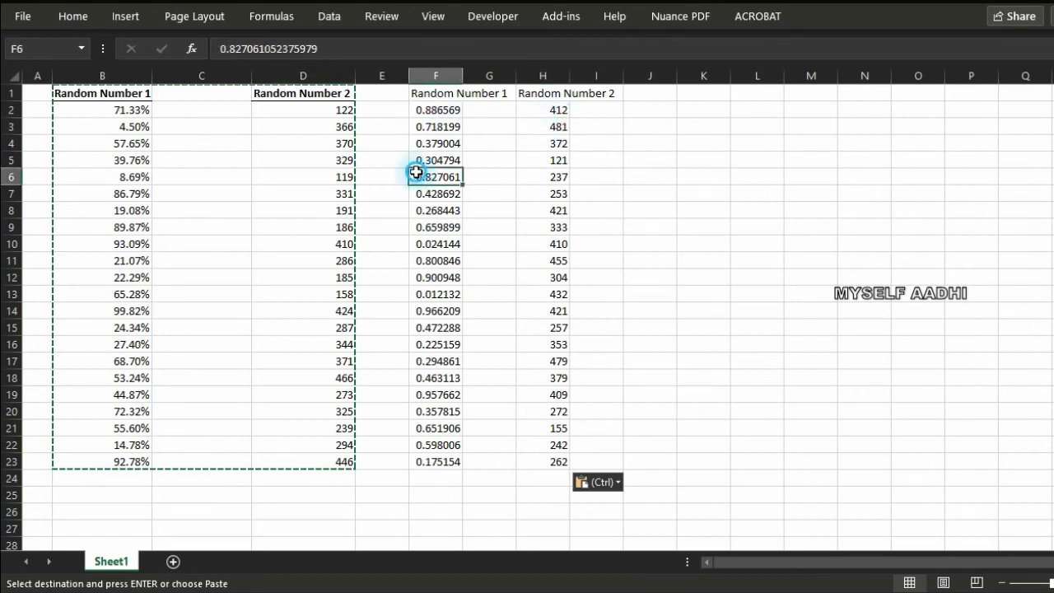
Re-enter the RANDBETWEEN formulas in D12 and D16 unchanged to check whether the pasted values in columns F and H recalculate
{"action": "left_click", "coordinate": [536, 260]}
{"action": "double_click", "coordinate": [295, 277]}
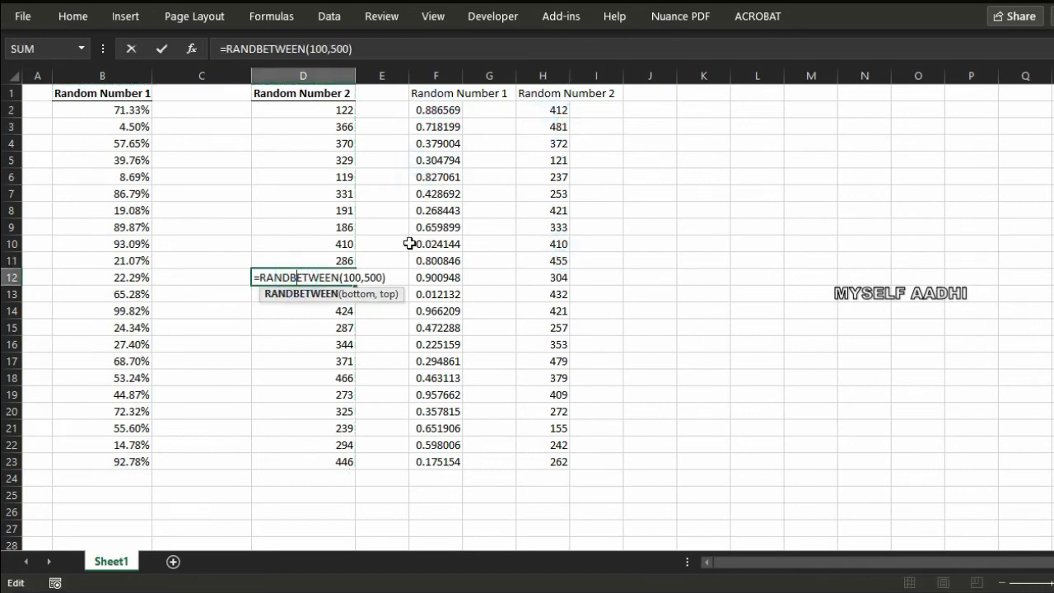
{"action": "left_click", "coordinate": [391, 210]}
{"action": "left_click", "coordinate": [345, 341]}
{"action": "double_click", "coordinate": [331, 342]}
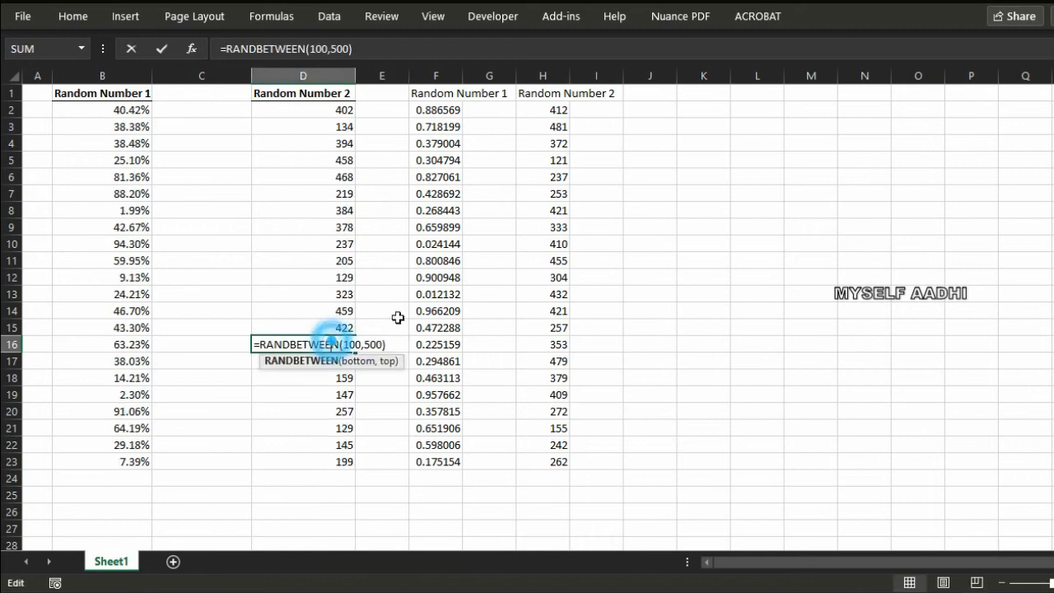
{"action": "left_click", "coordinate": [418, 291]}
Format the pasted random numbers in F2:F23 as Percentage
{"action": "left_click_drag", "start_coordinate": [432, 109], "coordinate": [451, 456]}
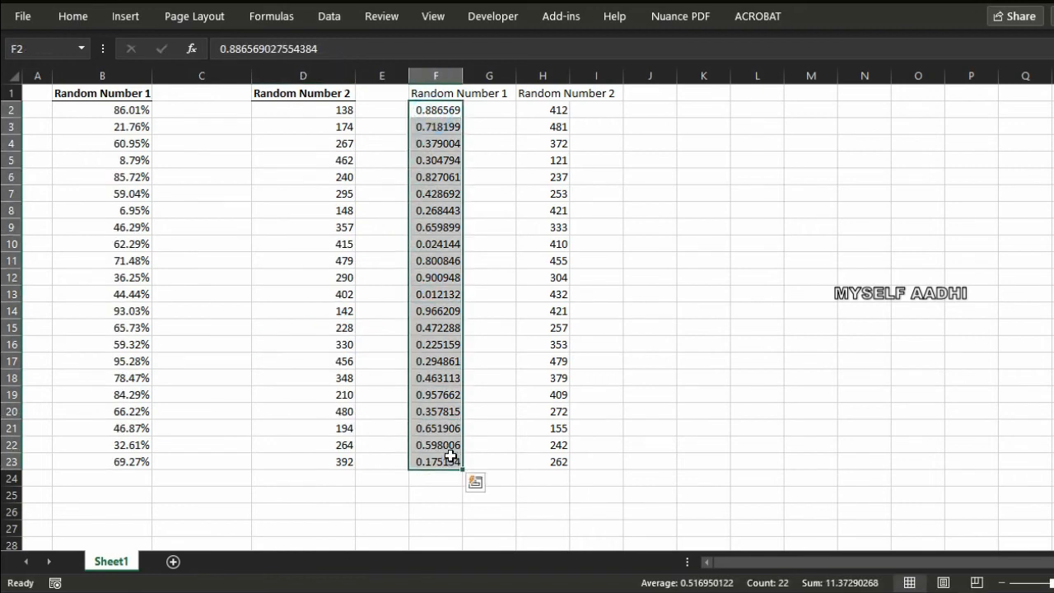
{"action": "key", "text": "ctrl+1"}
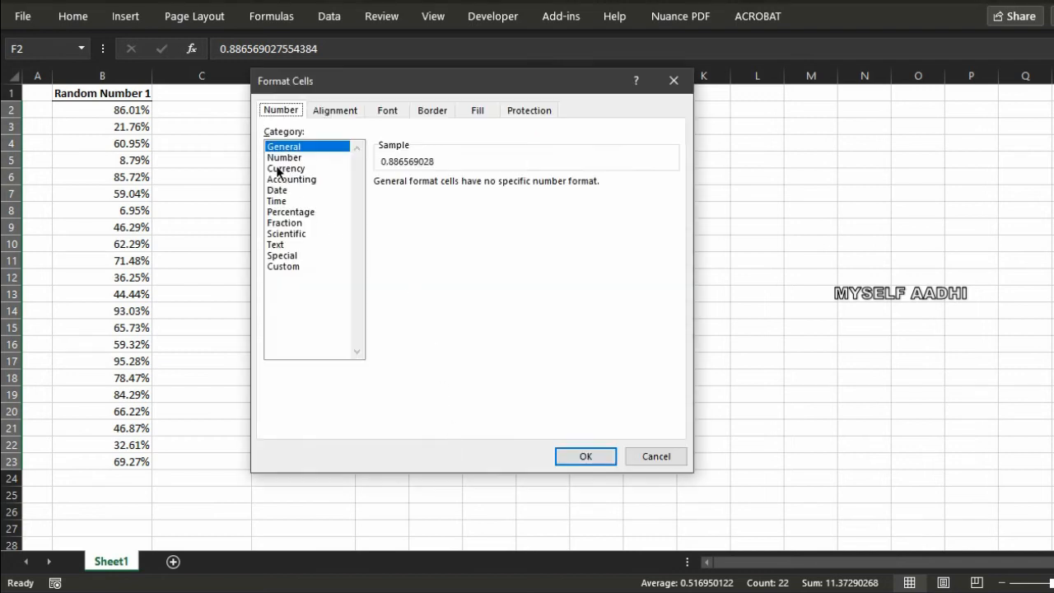
{"action": "left_click", "coordinate": [301, 214]}
{"action": "left_click", "coordinate": [585, 456]}
{"action": "left_click", "coordinate": [519, 142]}
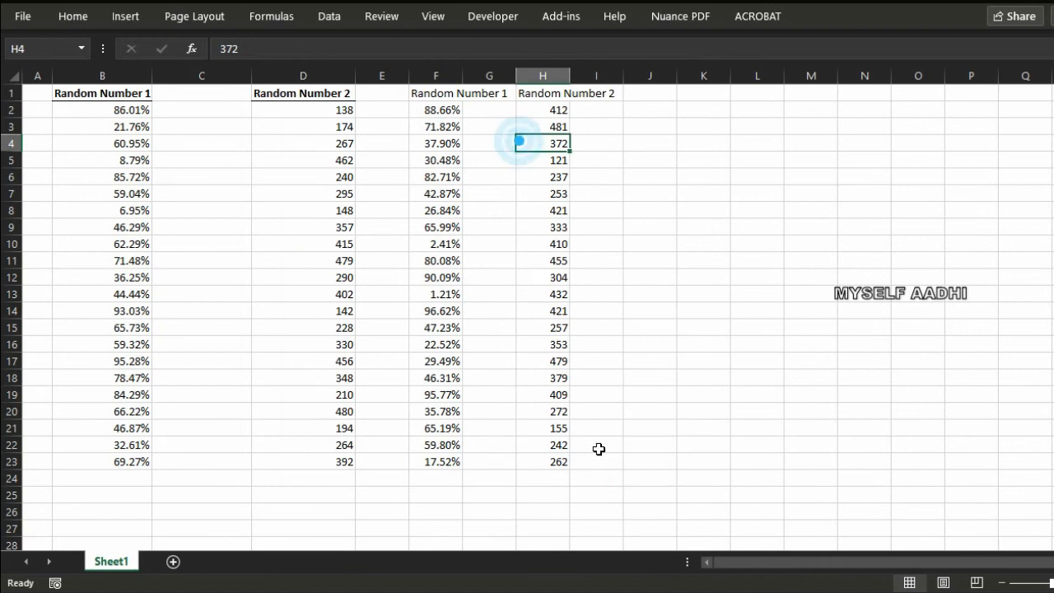
Copy the Random Number 1 column, B1:B23, and paste it as values only starting at cell C1
{"action": "left_click", "coordinate": [119, 72]}
{"action": "left_click", "coordinate": [113, 141]}
{"action": "left_click_drag", "start_coordinate": [113, 93], "coordinate": [111, 459]}
{"action": "key", "text": "ctrl+c"}
{"action": "right_click", "coordinate": [182, 97]}
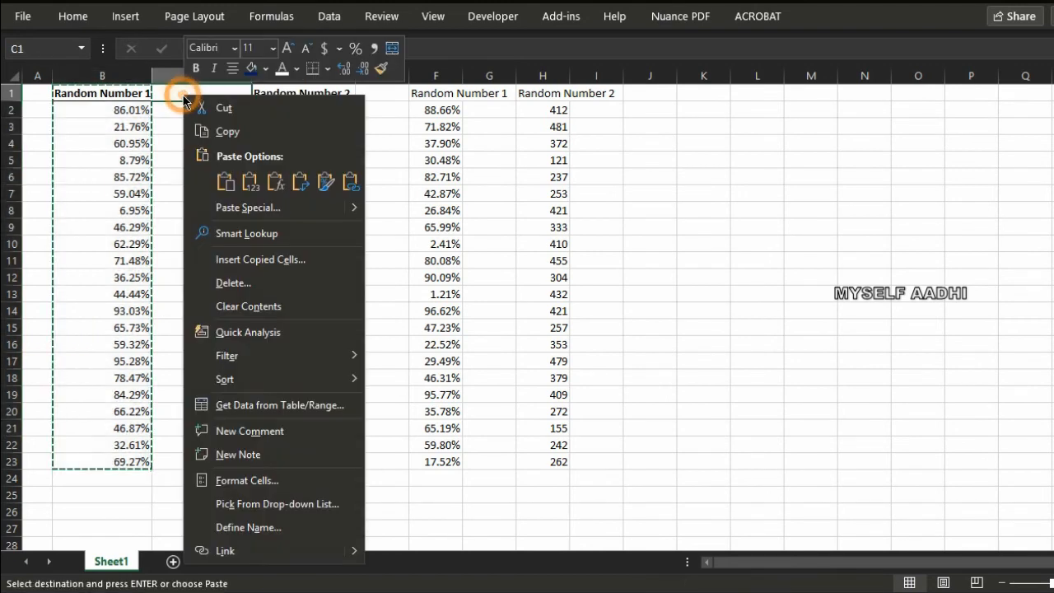
{"action": "left_click", "coordinate": [246, 181]}
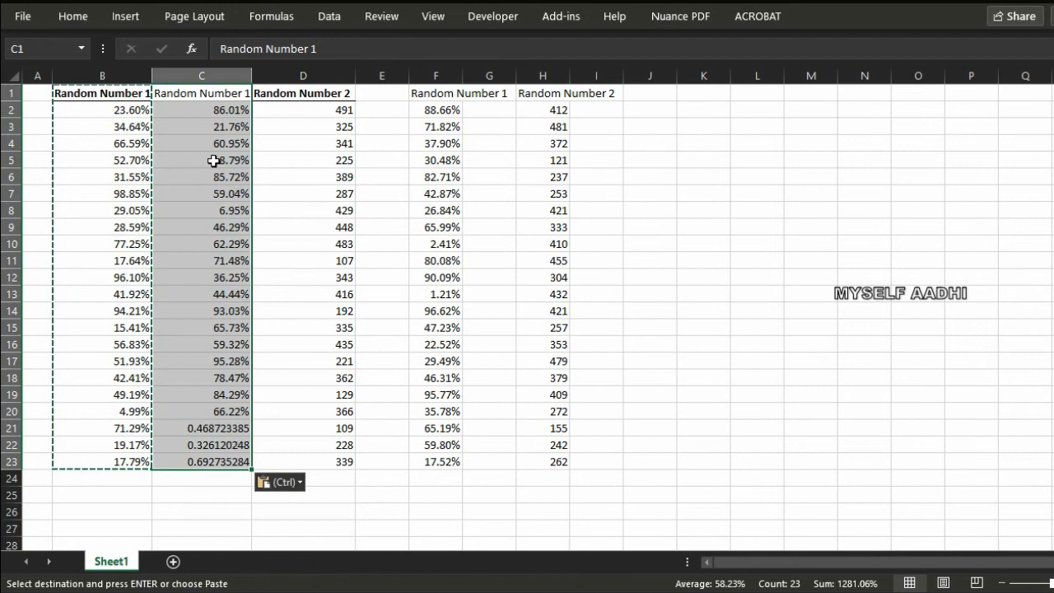
Inspect pasted cells throughout column C to check whether they hold fixed values and how they are formatted
{"action": "double_click", "coordinate": [212, 159]}
{"action": "double_click", "coordinate": [215, 229]}
{"action": "double_click", "coordinate": [226, 311]}
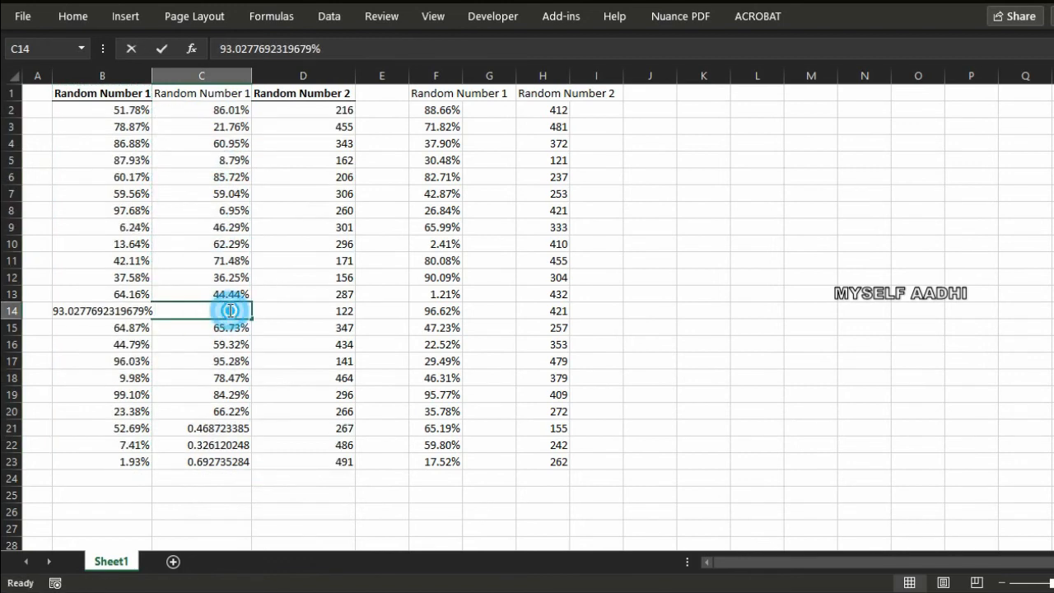
{"action": "double_click", "coordinate": [218, 361]}
{"action": "double_click", "coordinate": [222, 395]}
{"action": "double_click", "coordinate": [232, 428]}
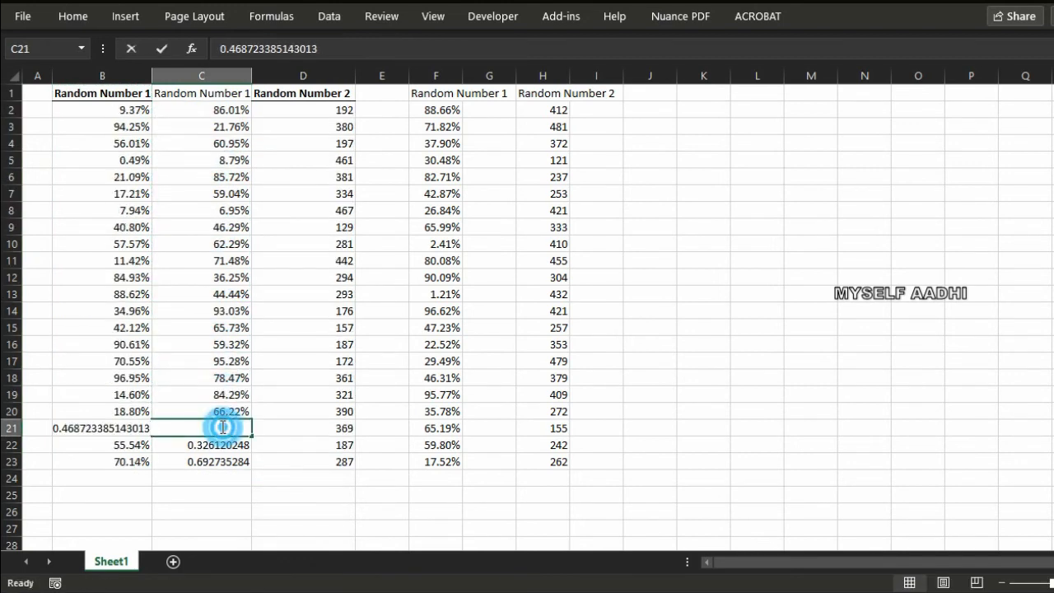
{"action": "left_click", "coordinate": [194, 260]}
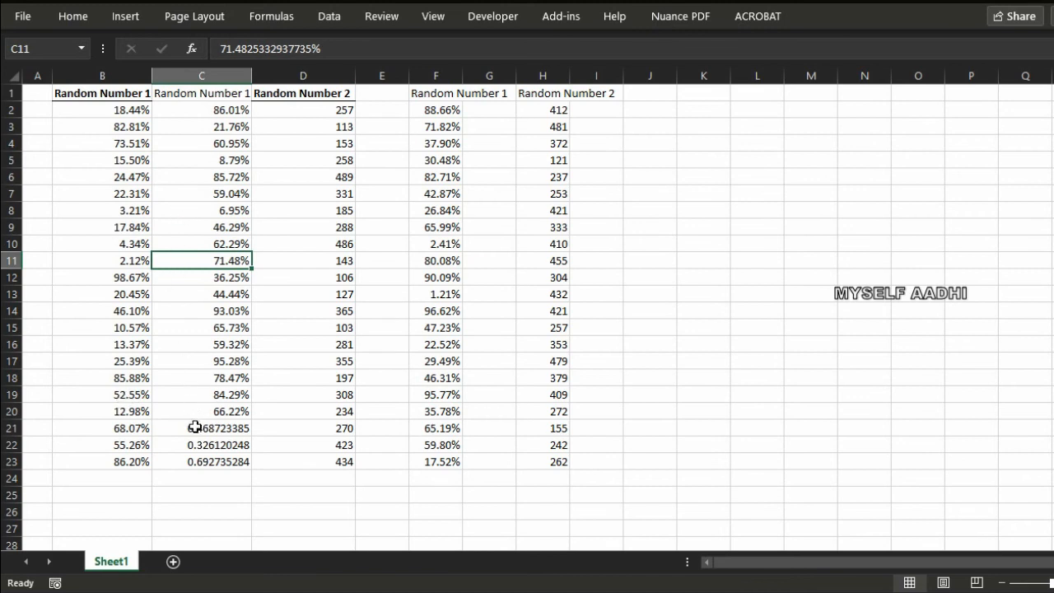
{"action": "left_click", "coordinate": [199, 460]}
{"action": "double_click", "coordinate": [204, 461]}
{"action": "left_click", "coordinate": [235, 524]}
{"action": "double_click", "coordinate": [226, 413]}
{"action": "right_click", "coordinate": [198, 266]}
{"action": "left_click", "coordinate": [199, 173]}
{"action": "left_click", "coordinate": [198, 160]}
{"action": "left_click", "coordinate": [208, 262]}
{"action": "left_click", "coordinate": [224, 428]}
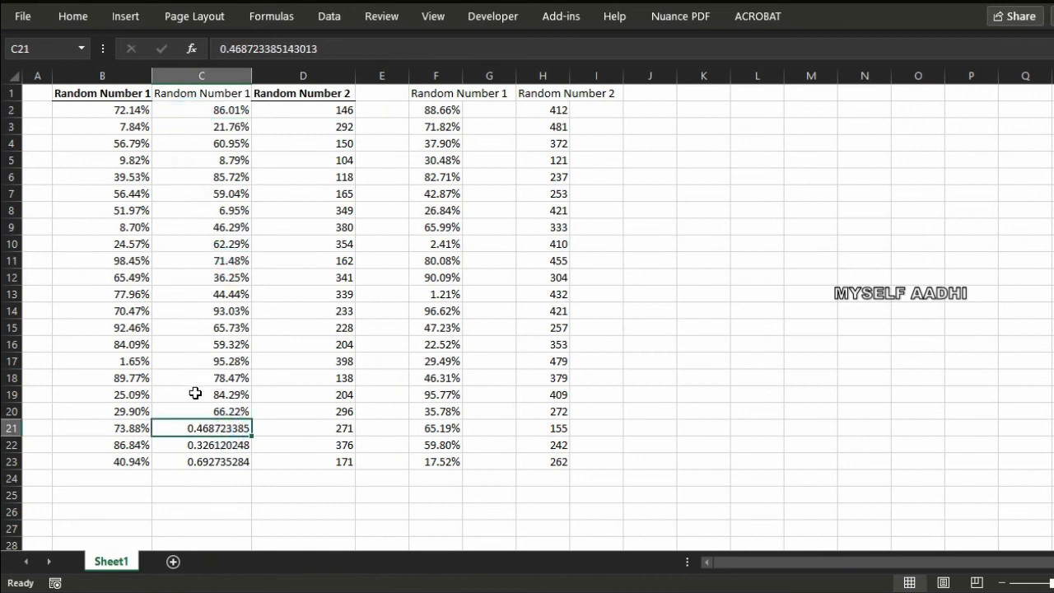
Copy the percentage formatting of cell C19 onto C21:C23 with Format Painter
{"action": "left_click", "coordinate": [195, 393]}
{"action": "right_click", "coordinate": [195, 394]}
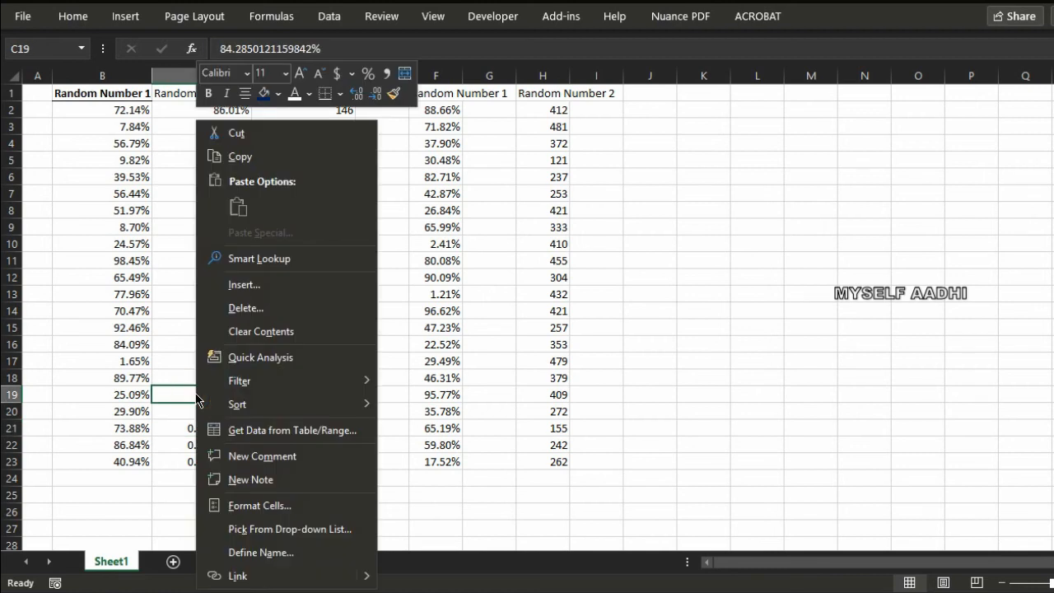
{"action": "left_click", "coordinate": [392, 98]}
{"action": "left_click_drag", "start_coordinate": [240, 427], "coordinate": [234, 465]}
Inspect the contents of C9, C5 and C2 to check whether they contain values or formulas
{"action": "double_click", "coordinate": [216, 228]}
{"action": "double_click", "coordinate": [223, 156]}
{"action": "double_click", "coordinate": [237, 110]}
{"action": "left_click", "coordinate": [239, 480]}
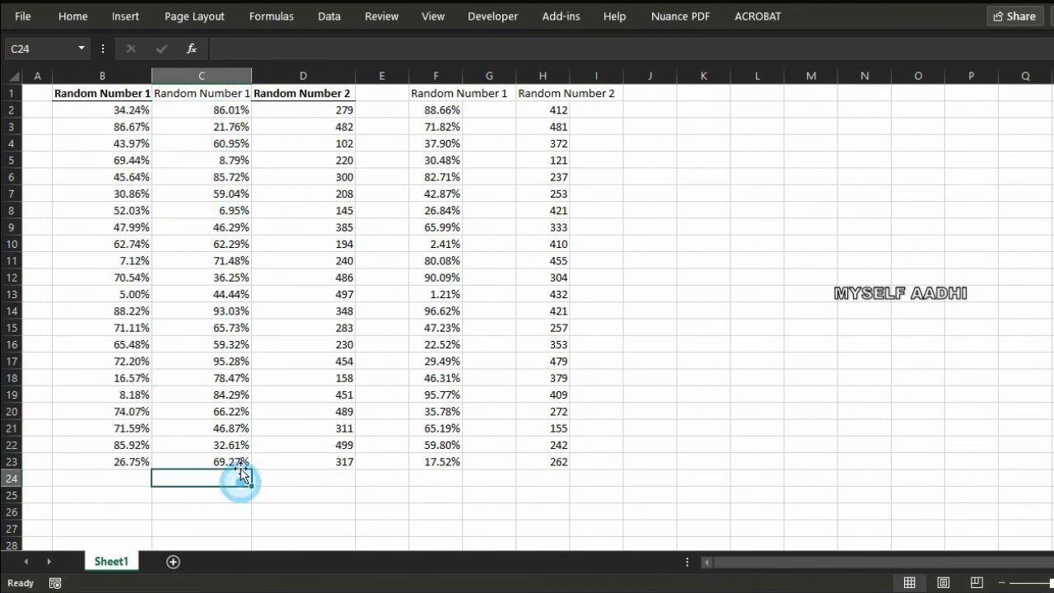